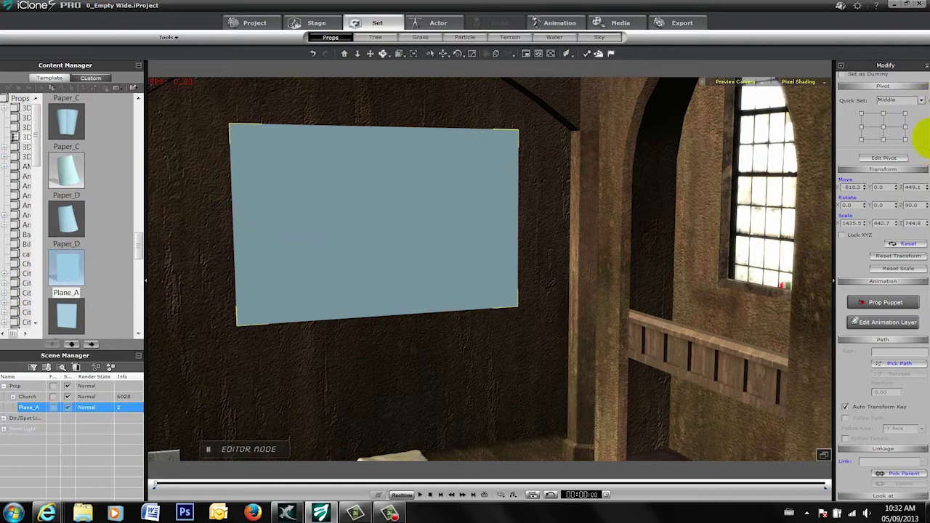
Load the mural image from the englishpatient pictures folder as the diffuse texture of the plane on the church wall
scroll(925, 123, up, 3)
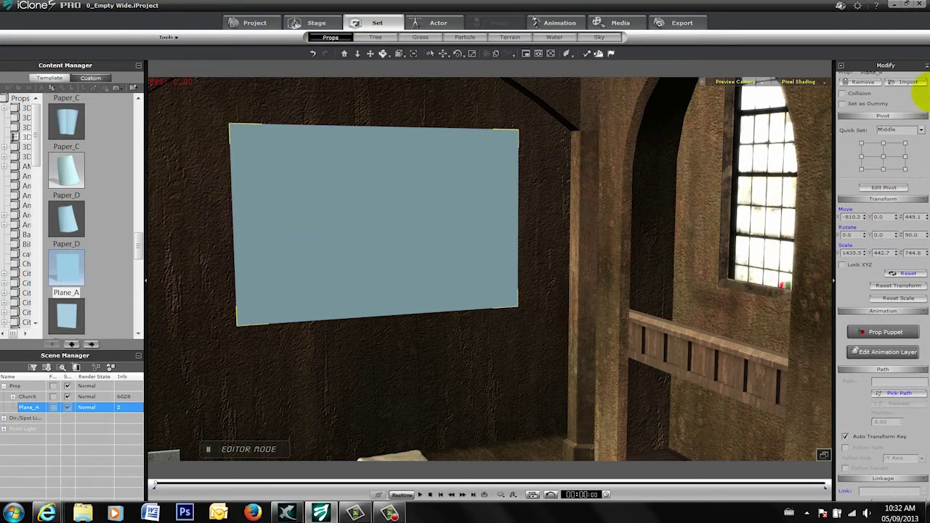
scroll(923, 138, down, 10)
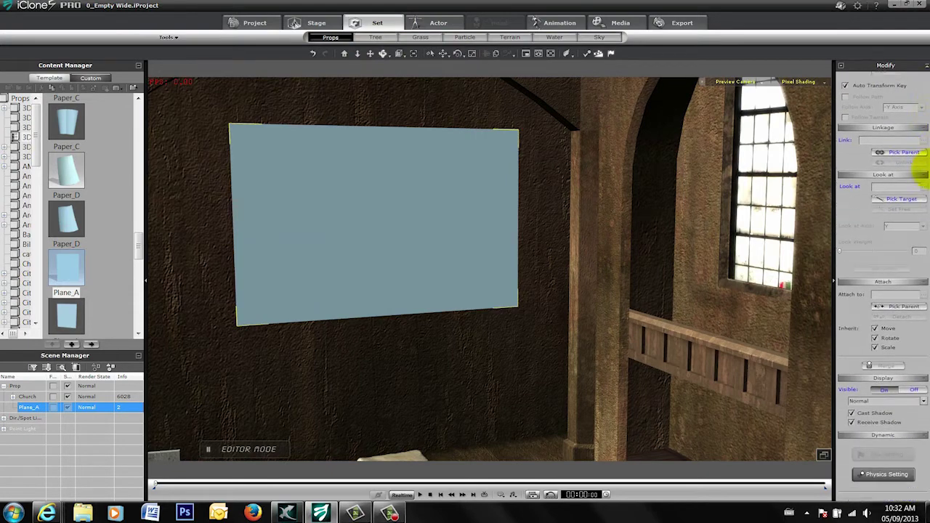
scroll(920, 173, down, 10)
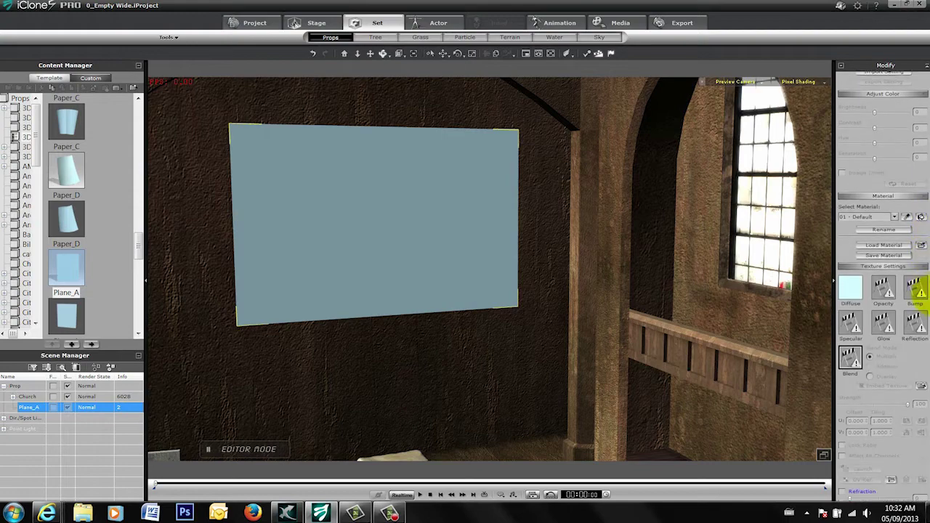
scroll(917, 291, down, 2)
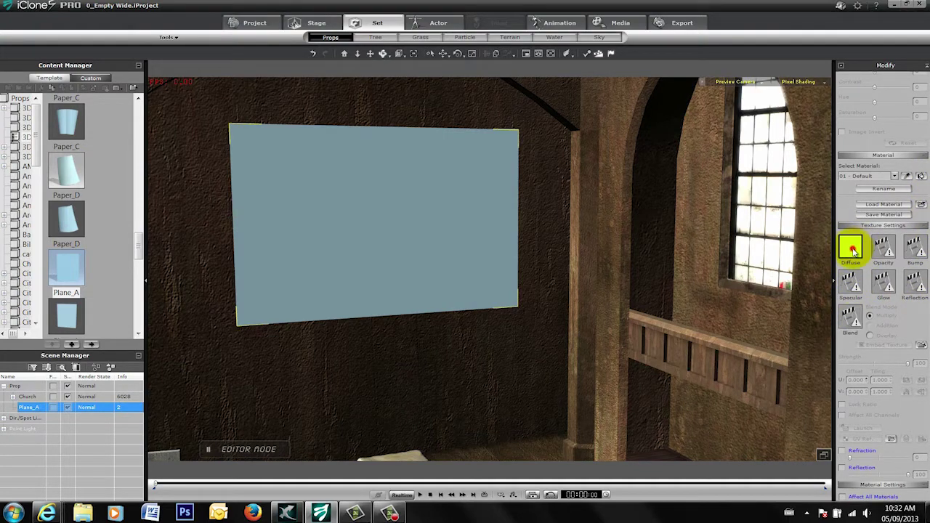
click(852, 249)
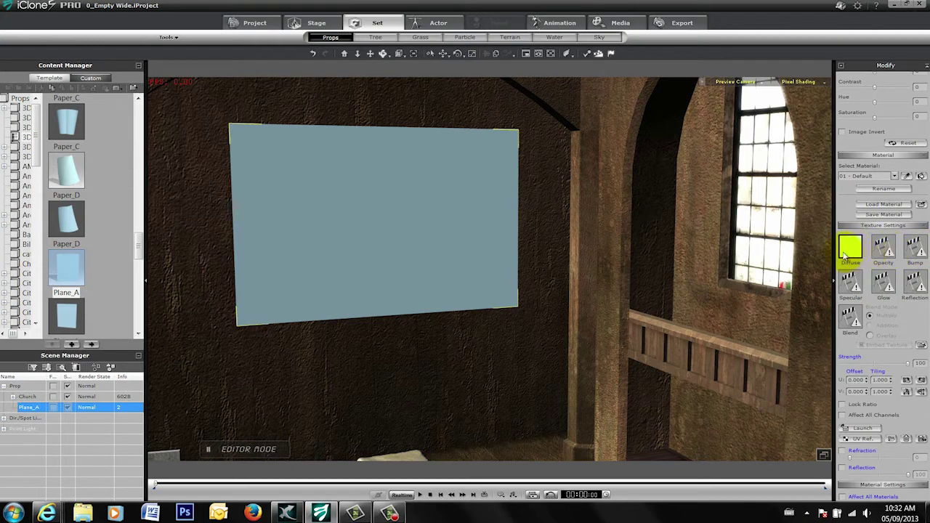
scroll(917, 304, down, 3)
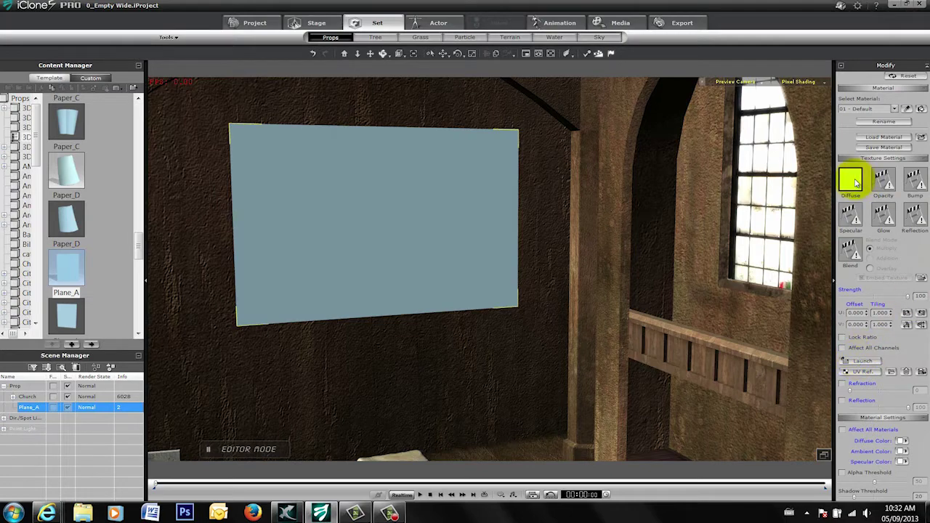
click(891, 372)
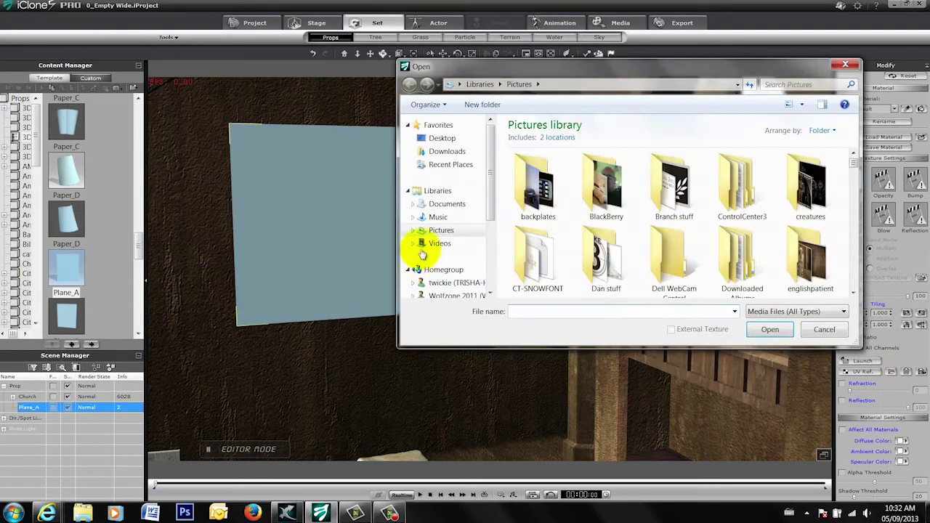
drag(475, 70, 420, 75)
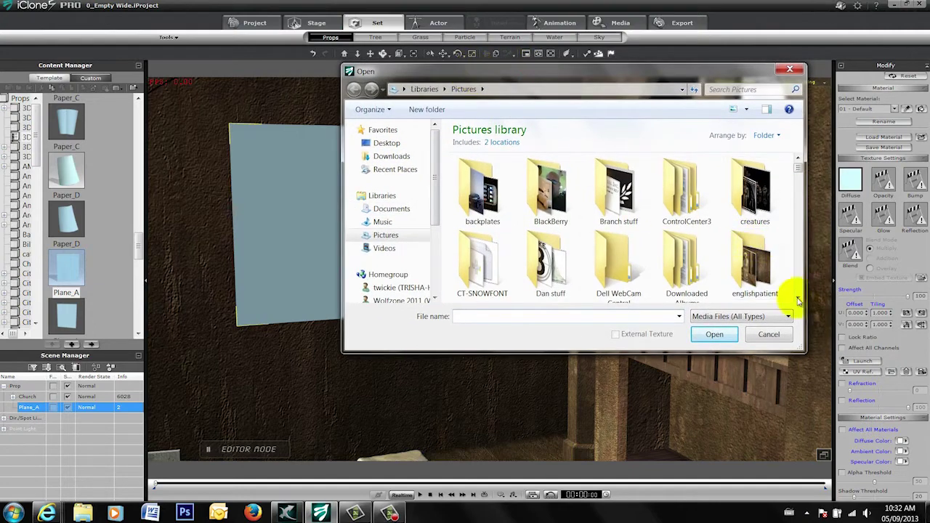
double_click(752, 269)
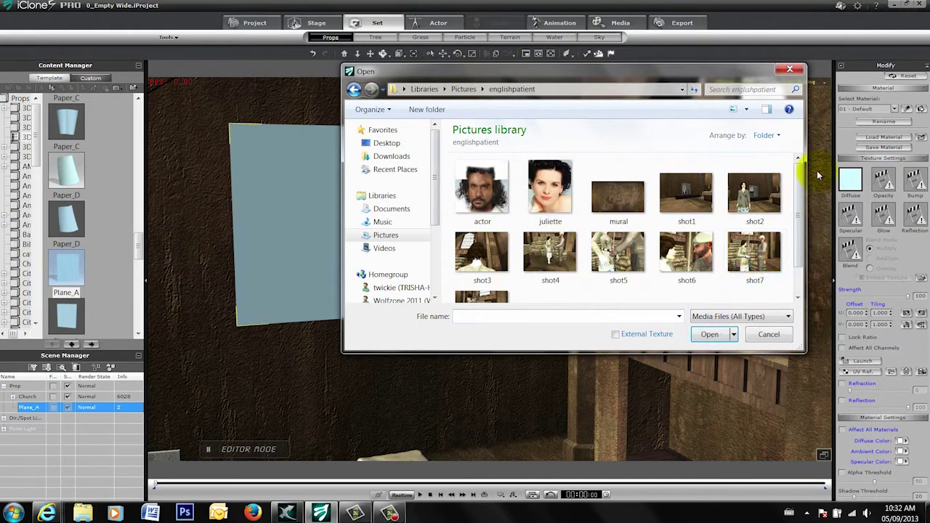
drag(799, 182, 795, 208)
click(626, 194)
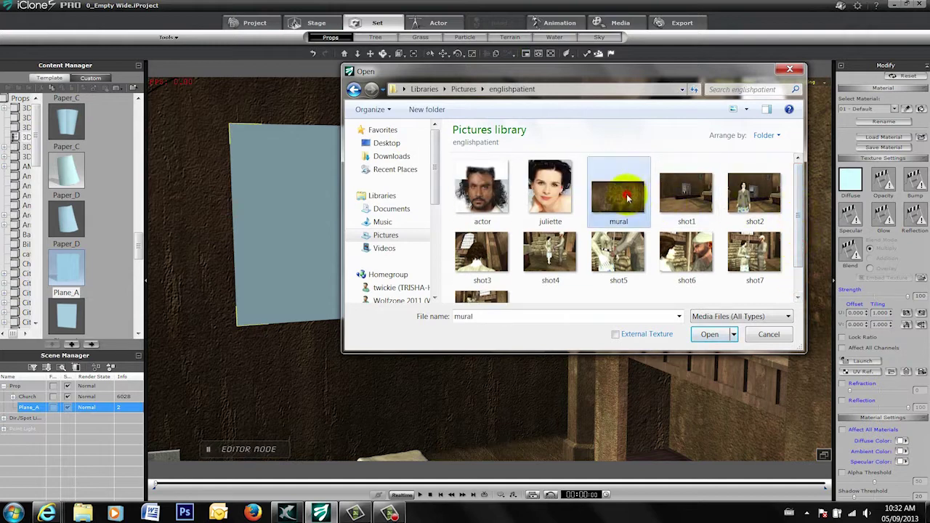
click(708, 335)
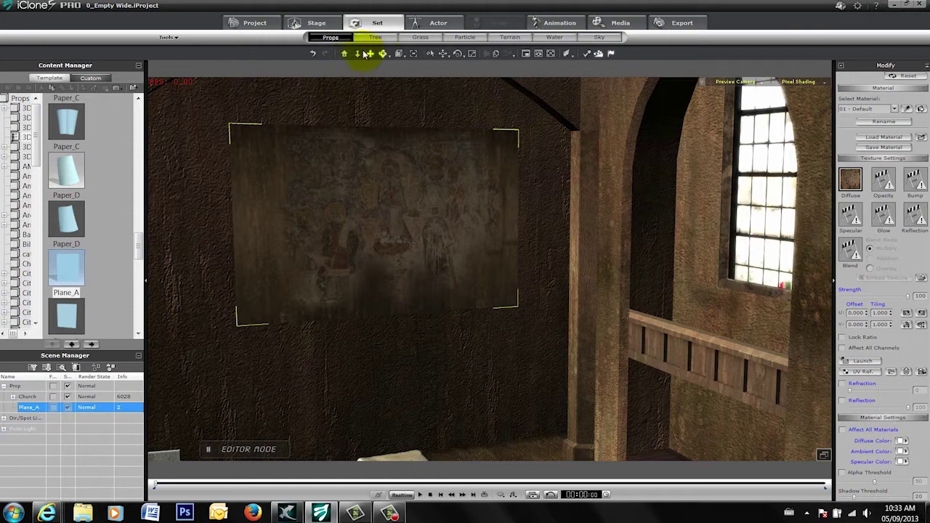
Enlarge the mural plane until it spans the wall beneath the arch, and lower it slightly
drag(432, 191, 506, 243)
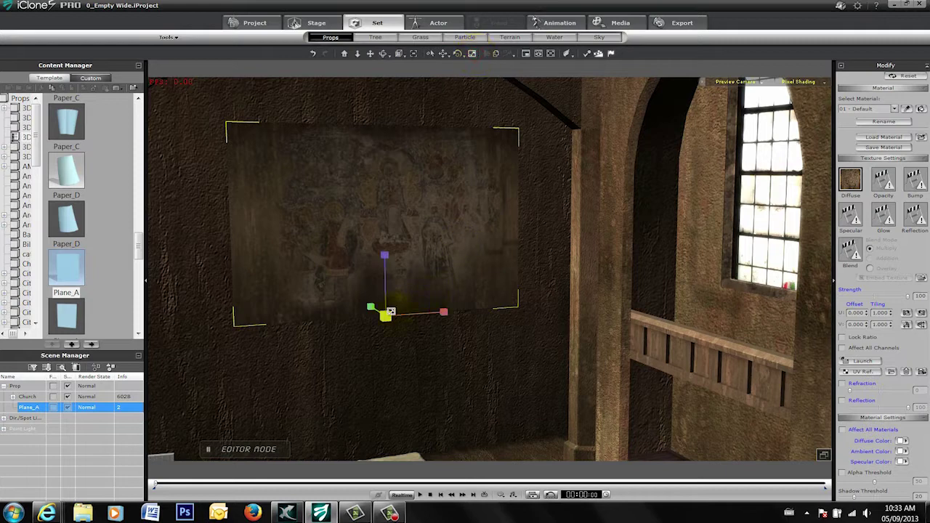
drag(390, 312, 417, 272)
click(443, 53)
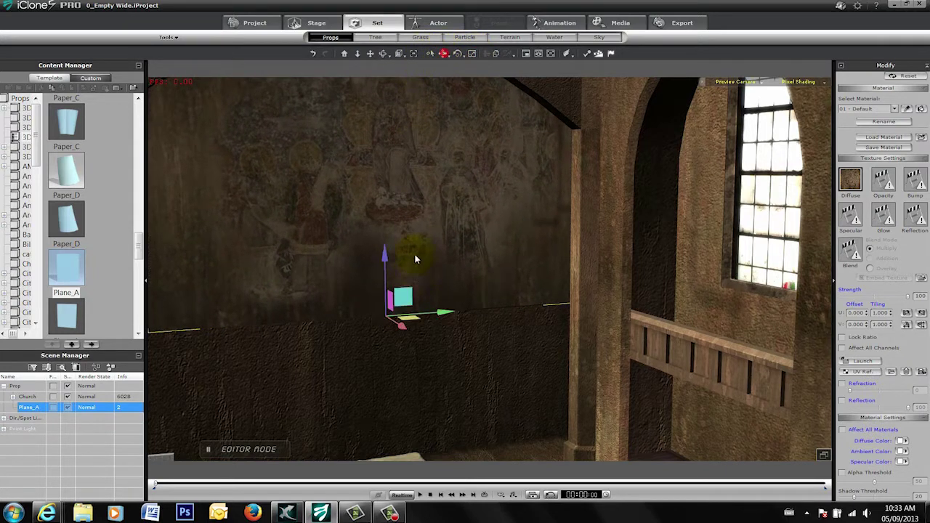
drag(384, 256, 383, 263)
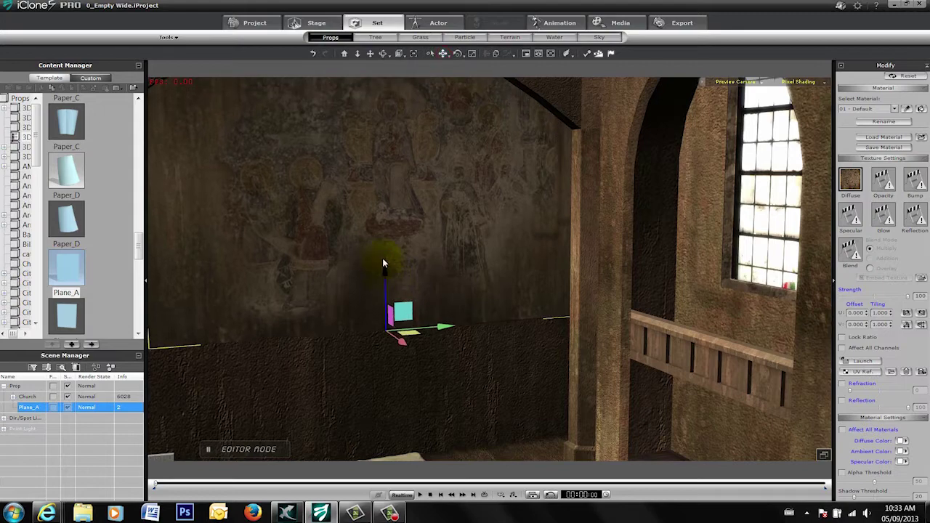
click(370, 54)
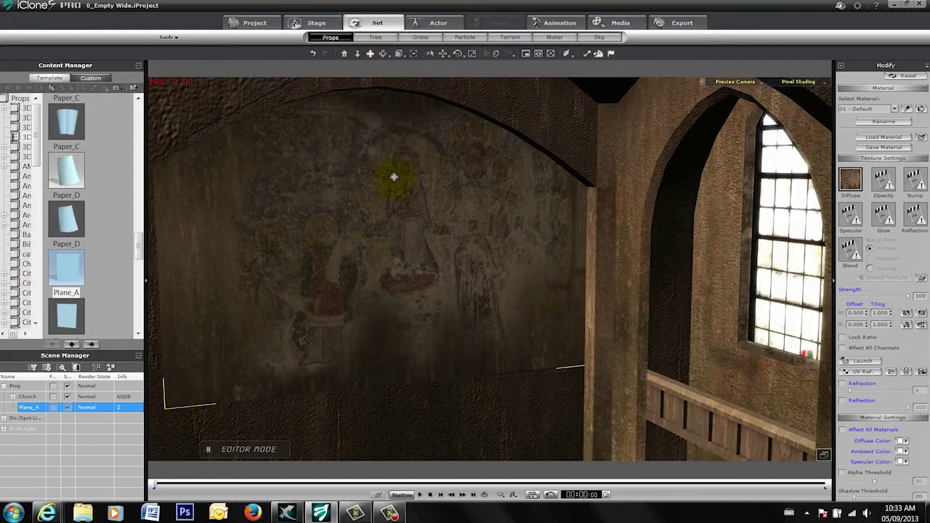
drag(545, 251, 415, 102)
drag(591, 280, 525, 279)
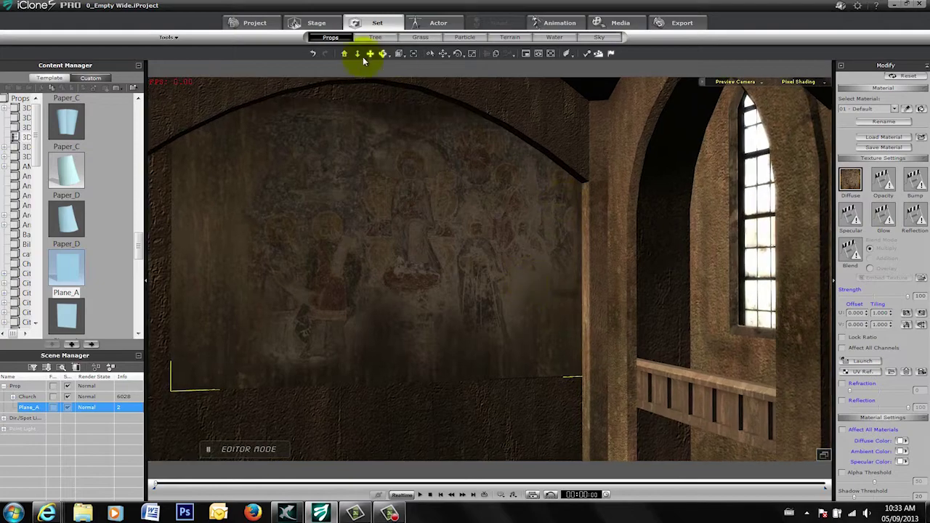
drag(357, 60, 509, 250)
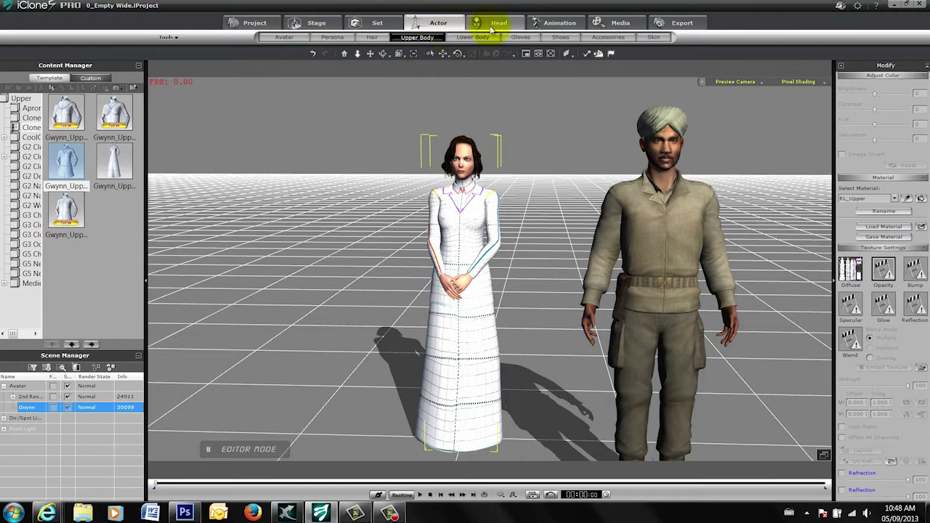
Load the juliette photo as the female avatar's face image and proceed to the facial boundary adjustment
click(512, 22)
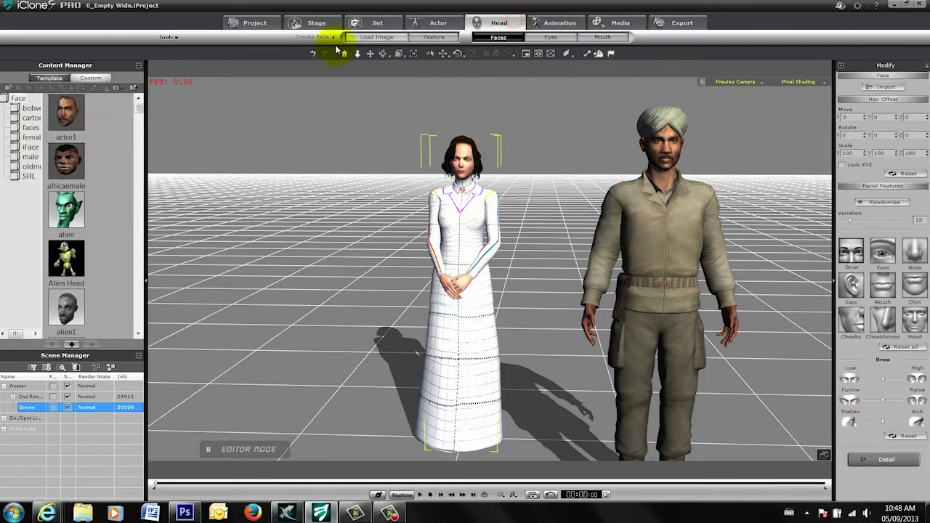
click(367, 37)
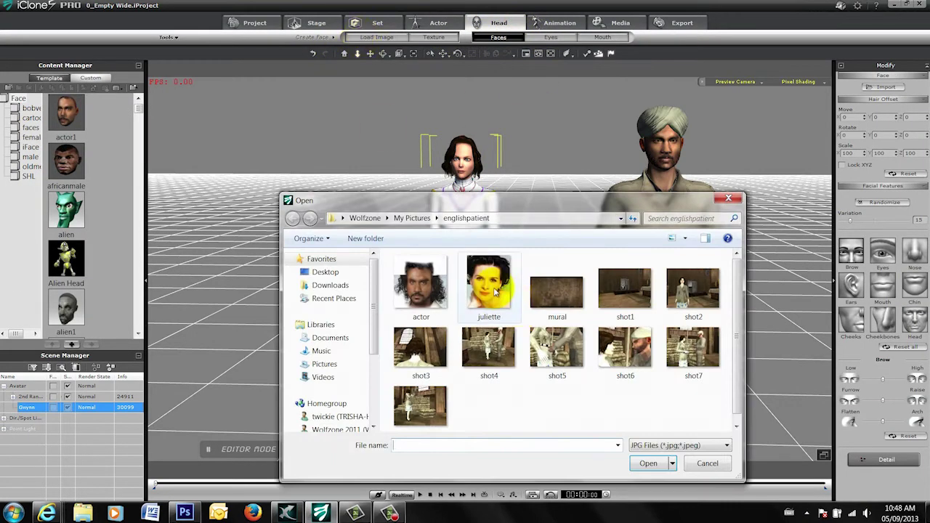
click(495, 291)
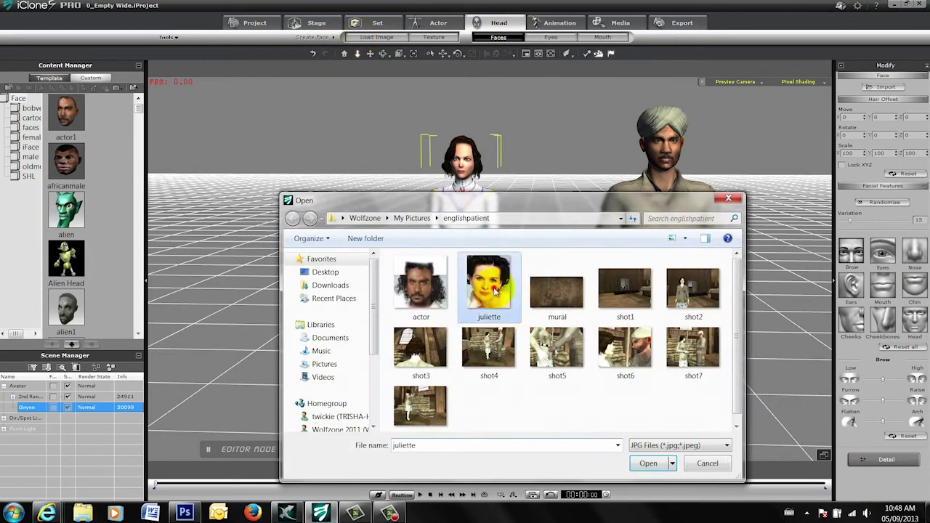
click(649, 465)
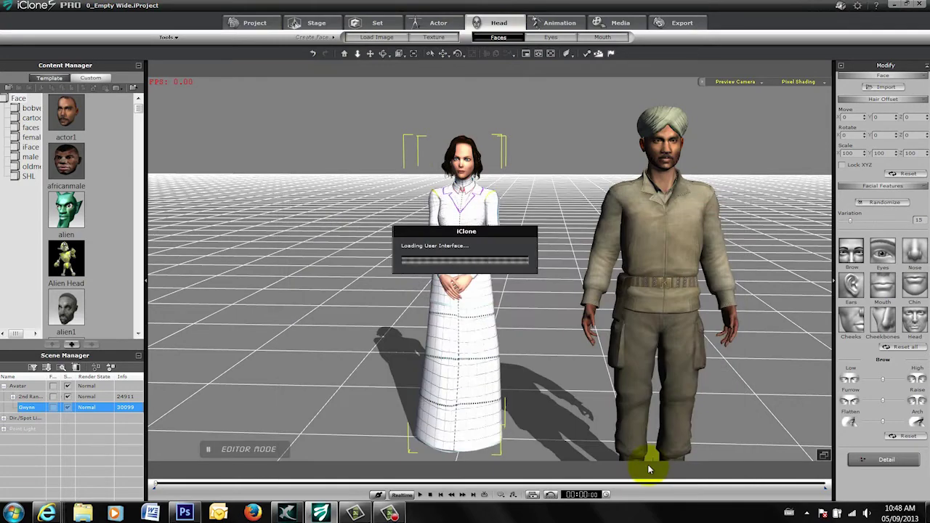
drag(450, 325, 501, 338)
click(442, 372)
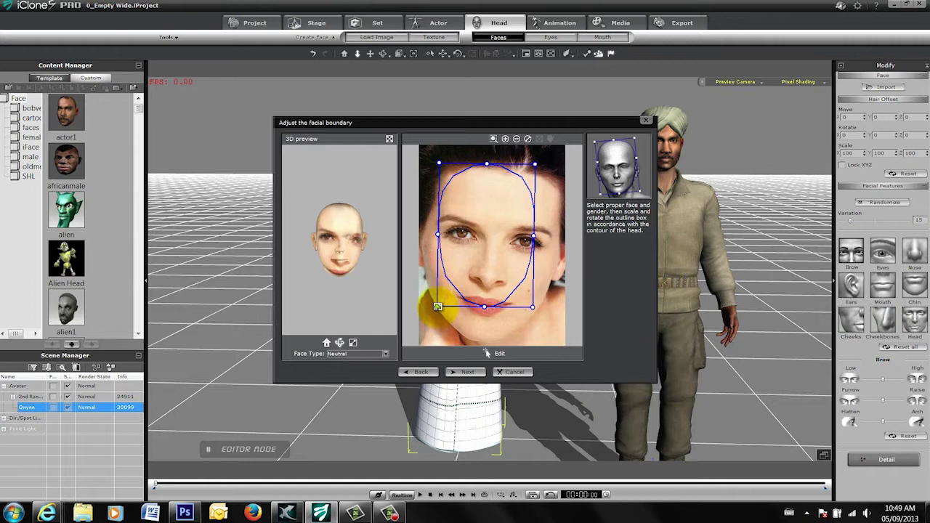
Try fitting the facial boundary outline to the contour of the face in the photo, and discard the face import
drag(436, 304, 428, 339)
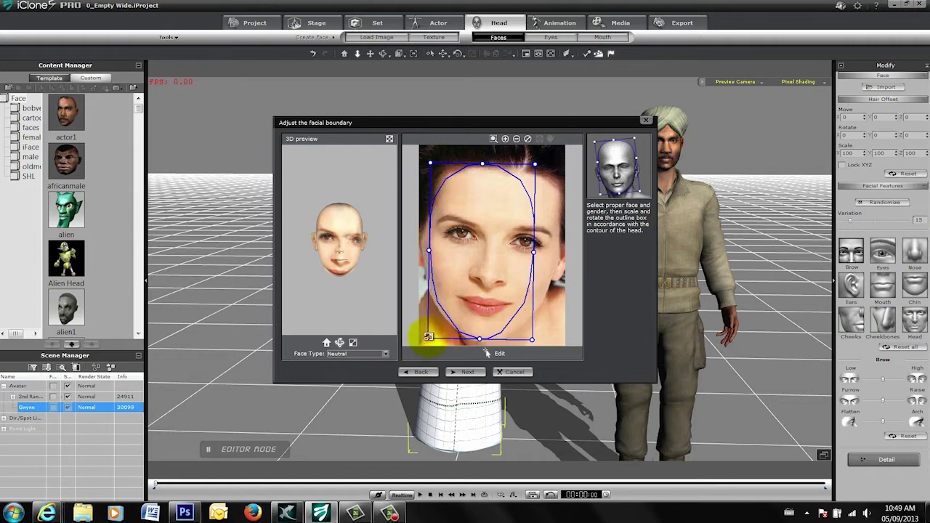
drag(533, 252, 555, 249)
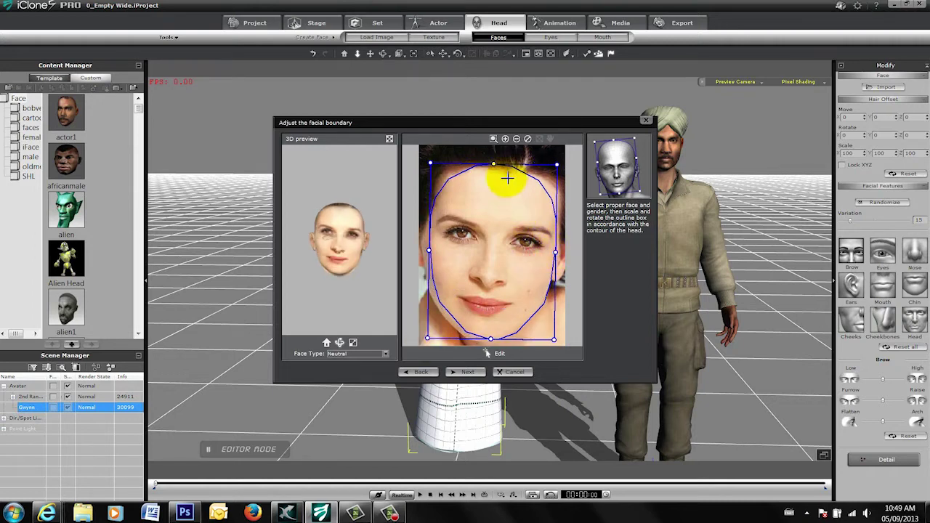
drag(497, 166, 494, 150)
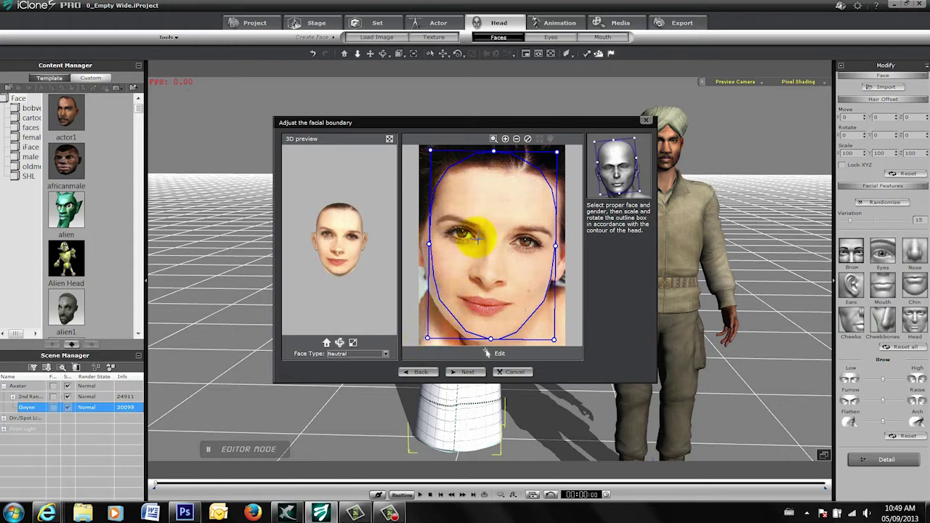
click(646, 120)
click(478, 265)
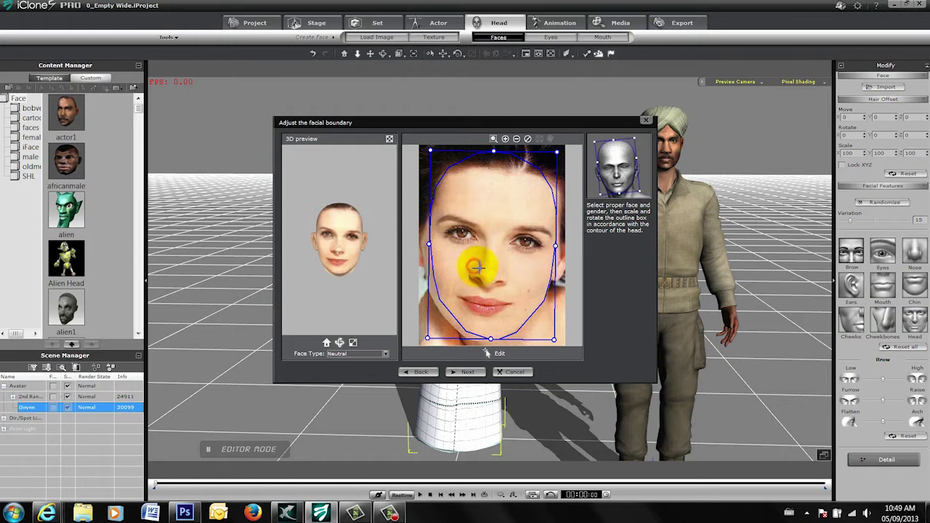
click(644, 122)
click(434, 264)
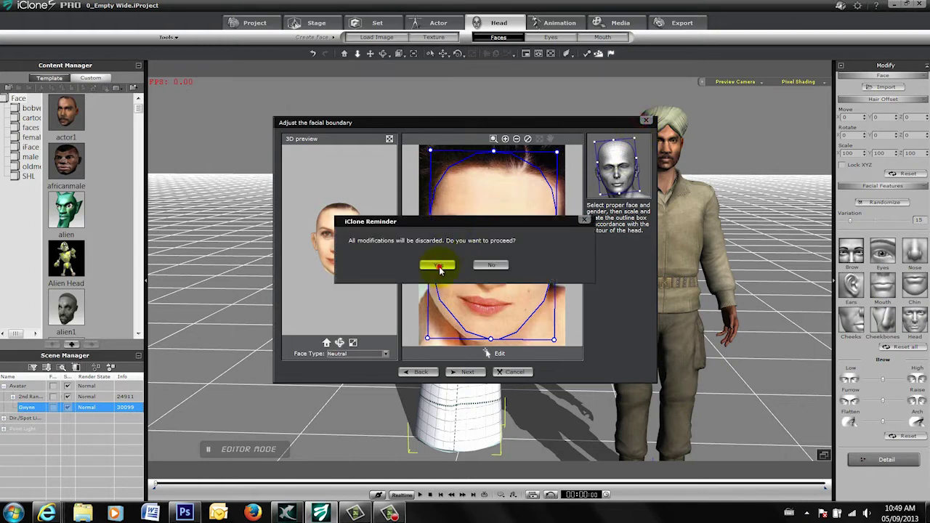
Replace the selected female avatar with the custom lady avatar
click(436, 24)
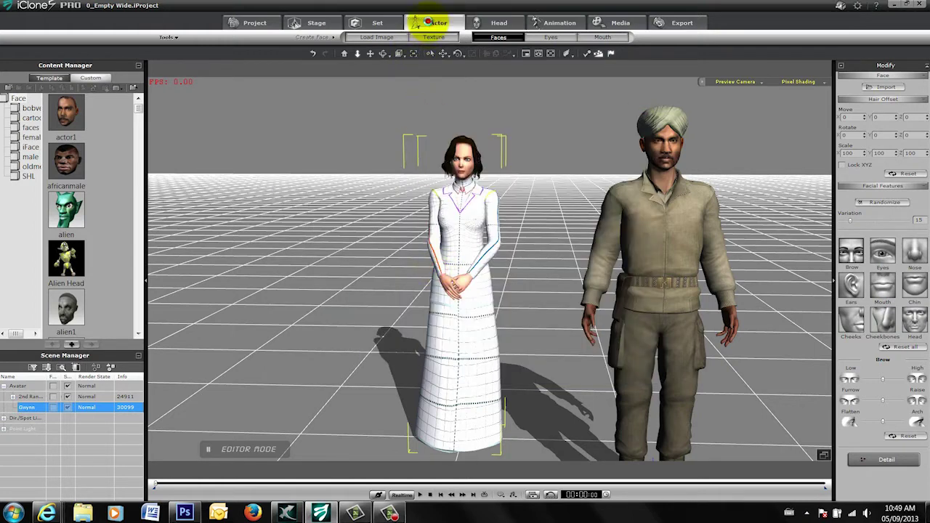
click(284, 37)
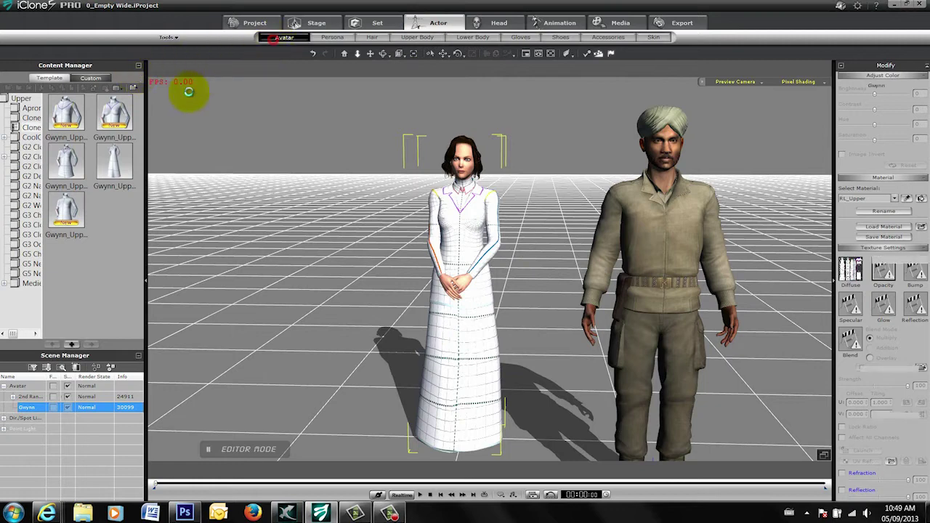
click(92, 206)
double_click(71, 168)
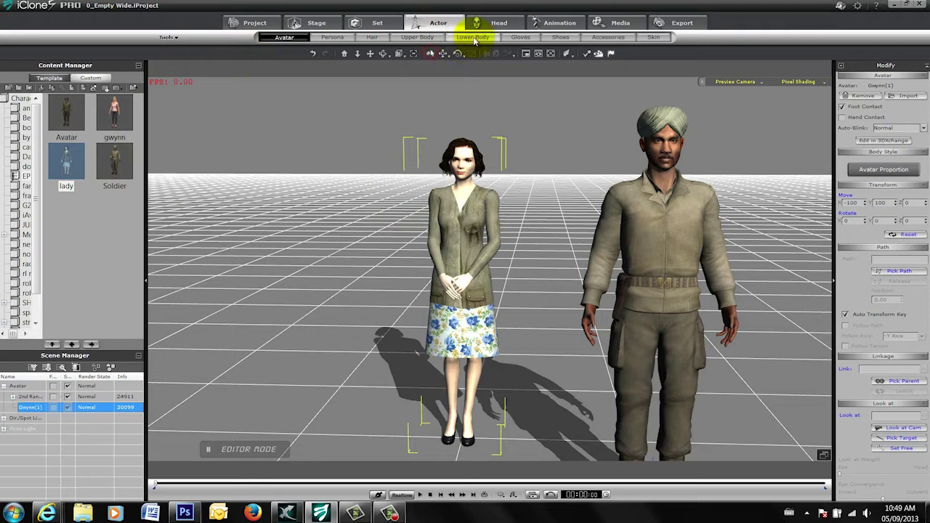
Show the lady avatar's lower body clothing and texture settings, with both avatars framed at full height
click(431, 54)
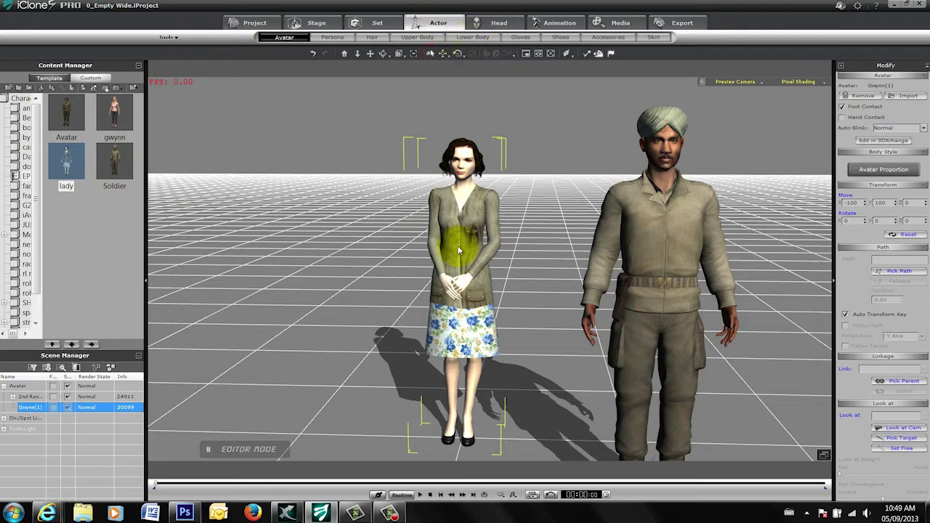
click(433, 54)
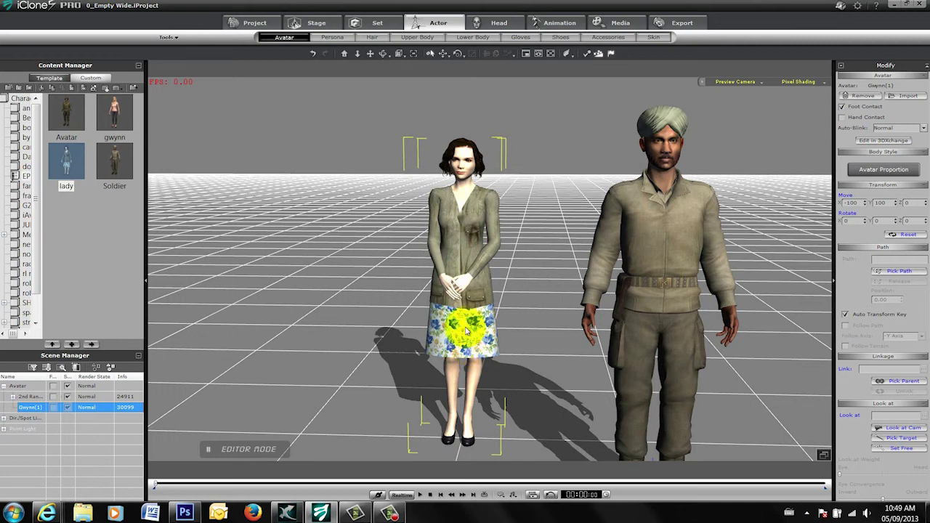
click(473, 37)
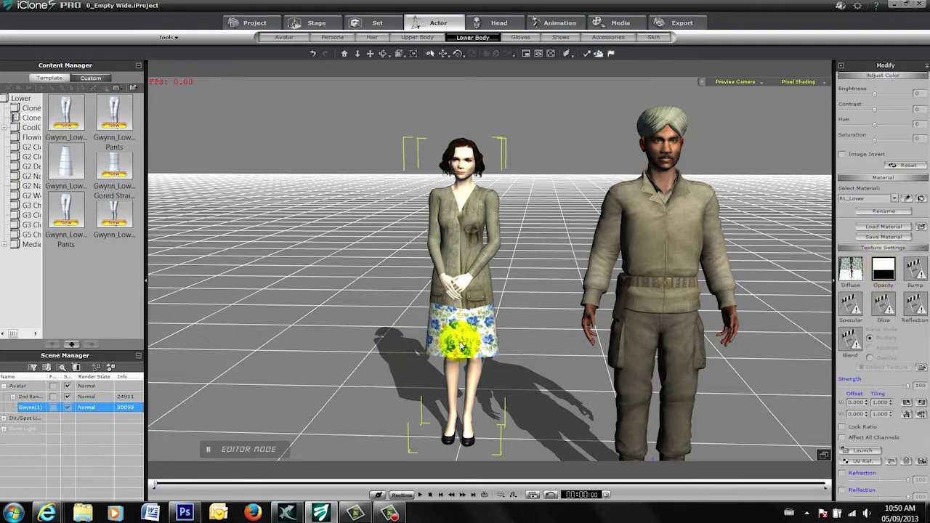
right_drag(374, 137, 480, 204)
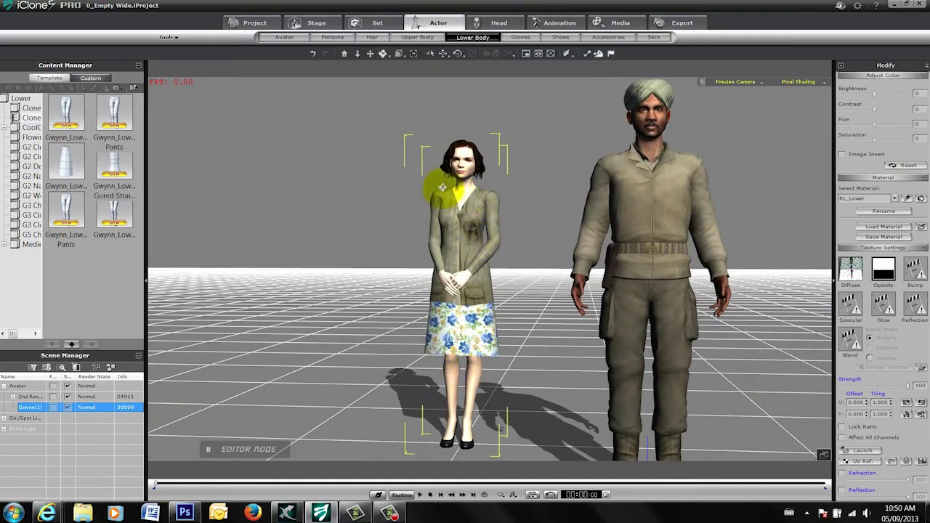
click(358, 54)
click(457, 156)
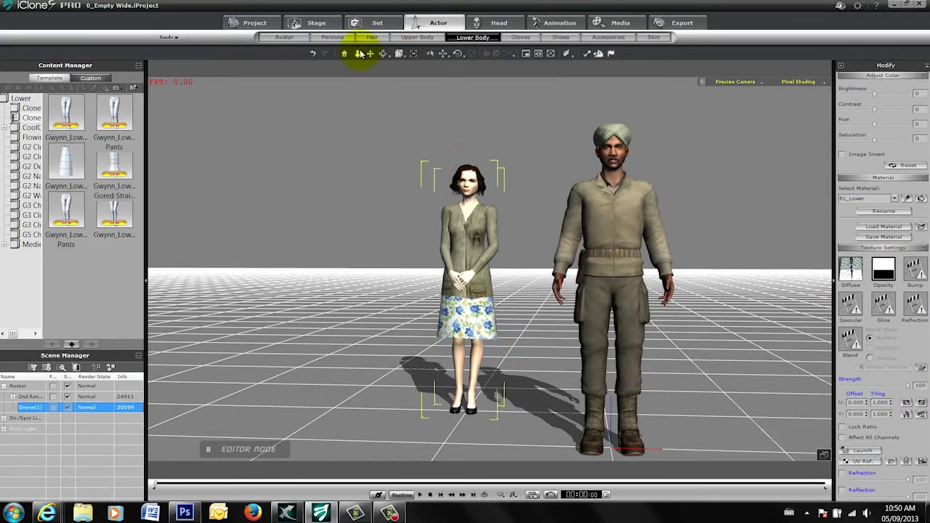
click(383, 53)
drag(600, 210, 611, 236)
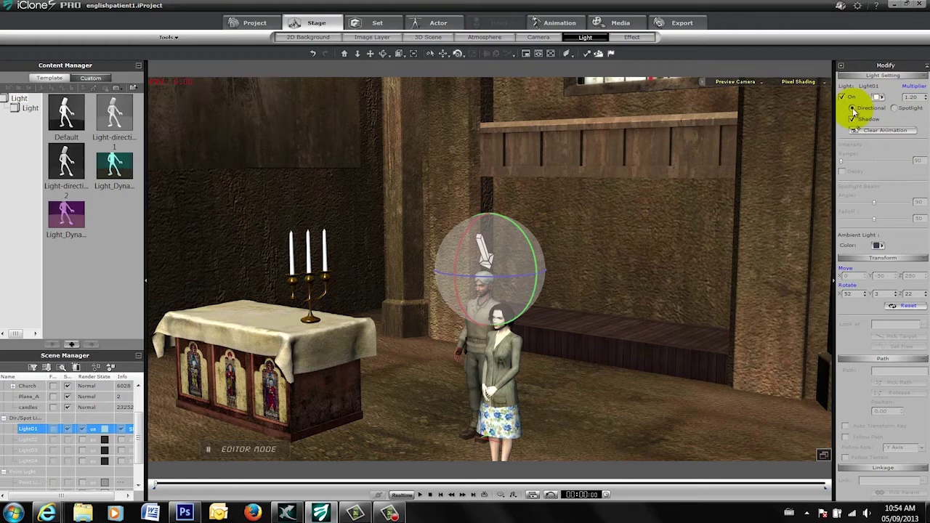
Turn Light01 into a spotlight, rotate it to X 55, Y 2, and move it toward the altar to Y -134
click(894, 108)
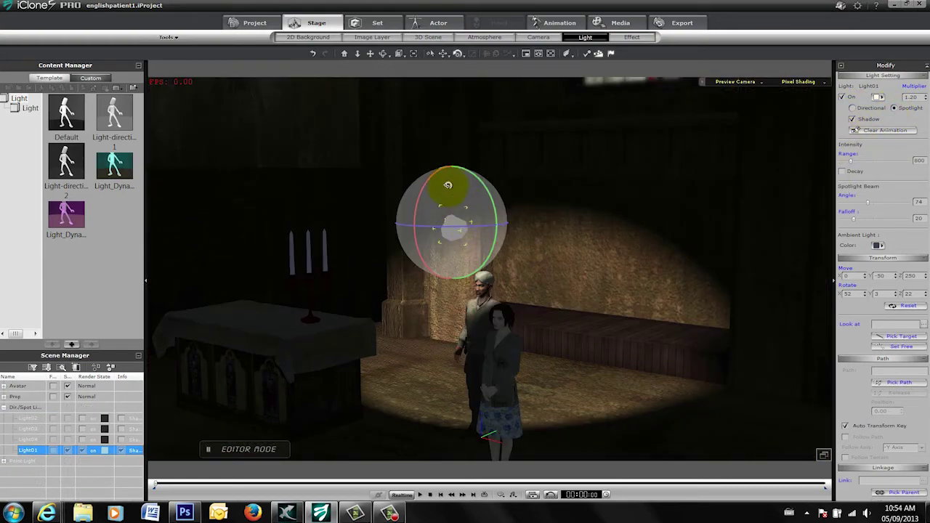
drag(427, 179, 436, 174)
click(444, 54)
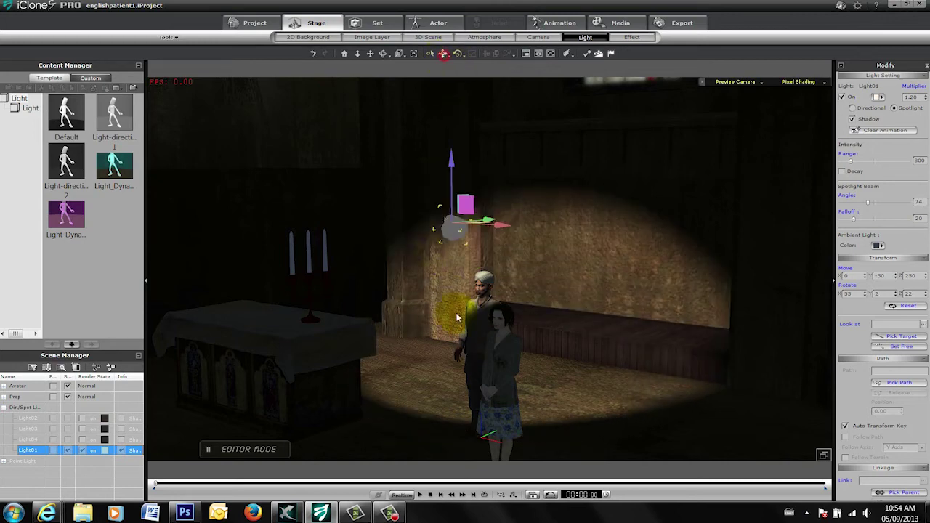
drag(488, 219, 438, 257)
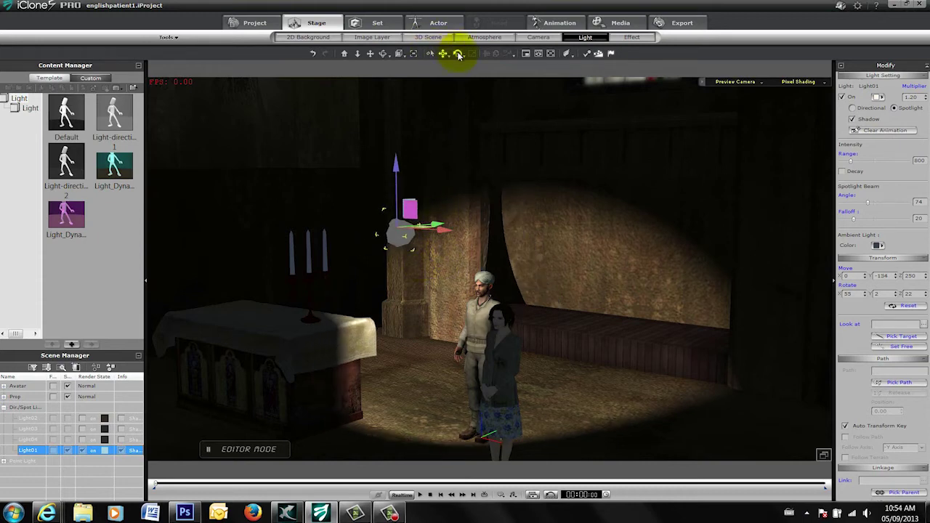
Set the spotlight's range to 1972 with decay enabled, and widen its beam to angle 119 and falloff 50
mouse_move(849, 166)
mouse_down()
mouse_move(883, 168)
mouse_move(867, 164)
mouse_up()
click(842, 170)
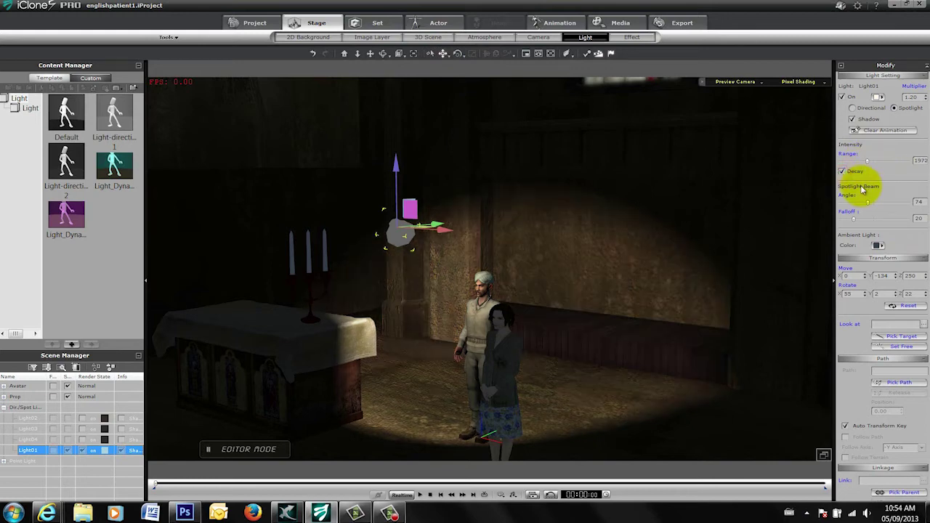
mouse_move(870, 206)
mouse_down()
mouse_move(888, 204)
mouse_move(851, 218)
mouse_move(897, 218)
mouse_move(854, 222)
mouse_move(873, 223)
mouse_up()
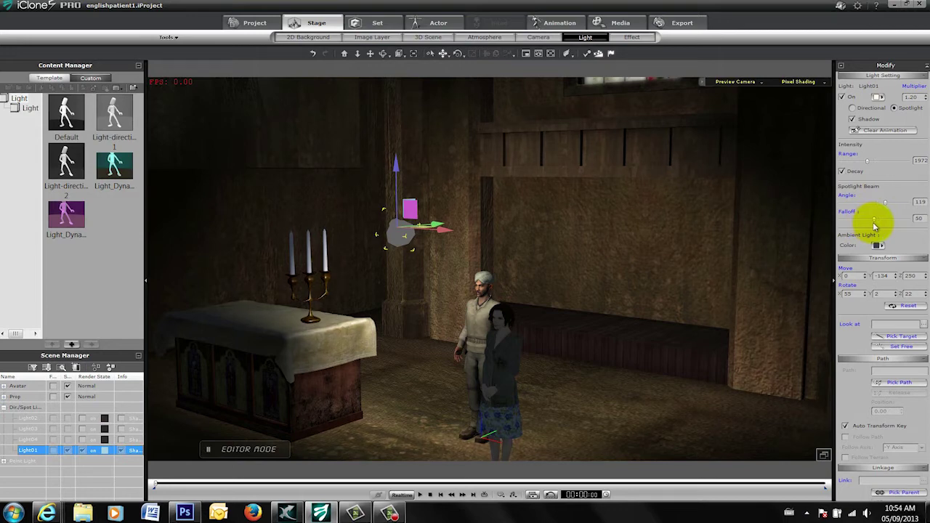
Change the spotlight's shadow type to Self-Cast Shadow
scroll(920, 202, down, 6)
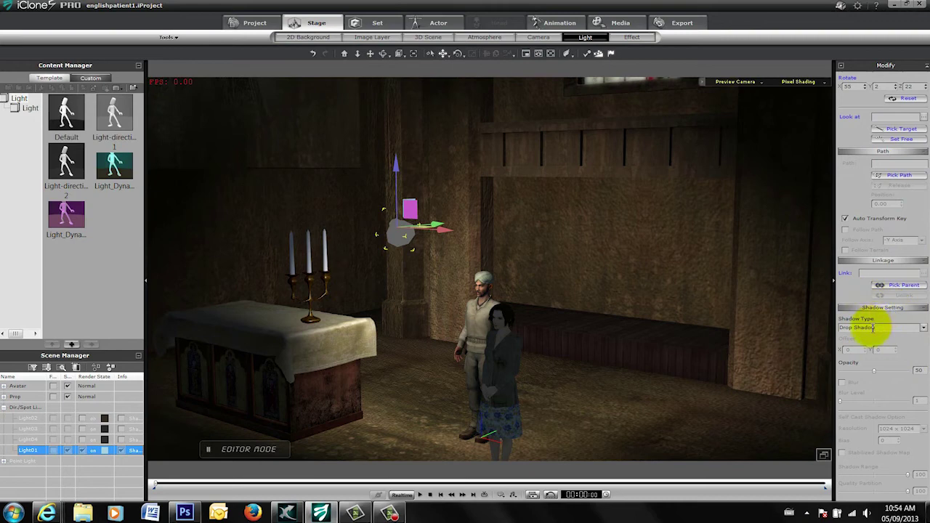
click(925, 328)
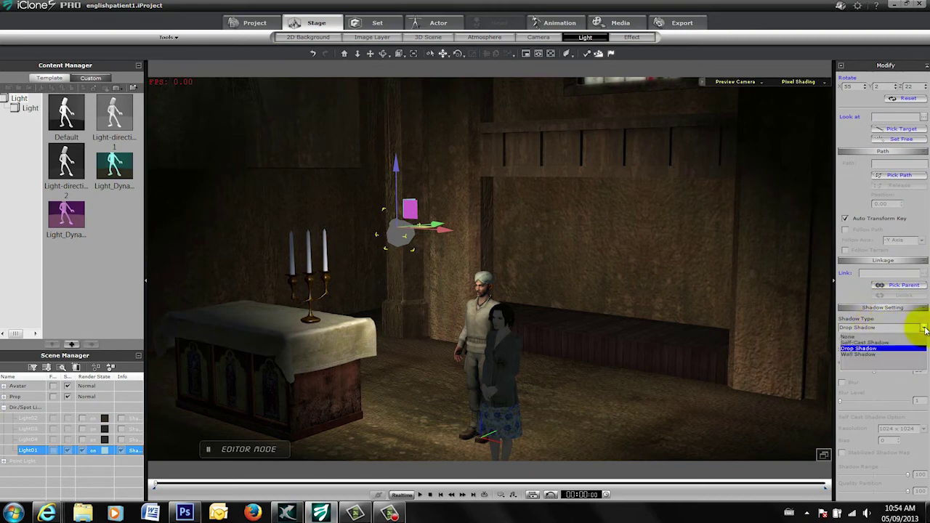
click(884, 348)
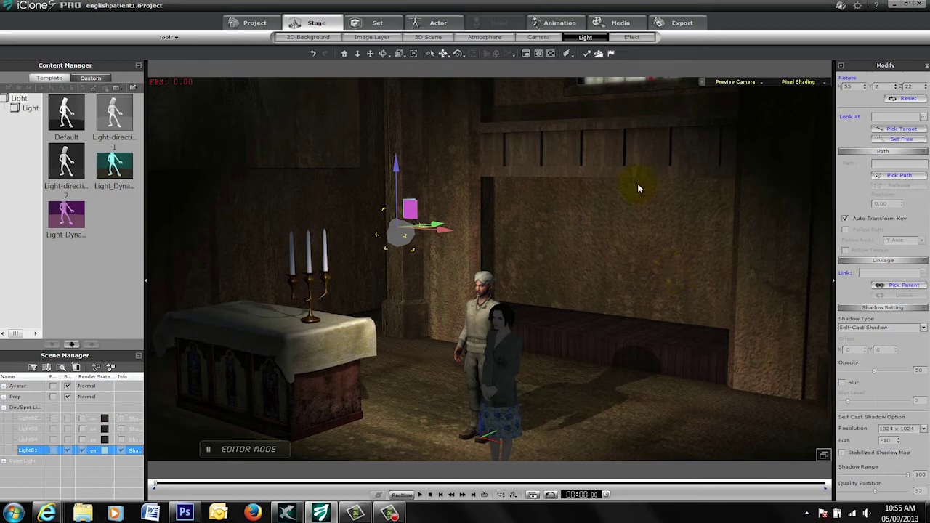
click(857, 332)
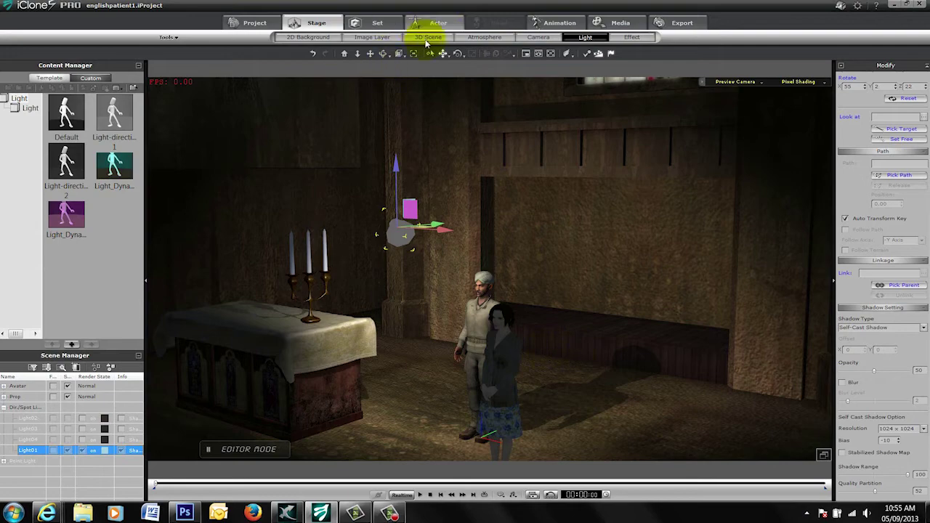
Lower the spotlight to about the turbaned man's head height, and give its shadow blur and a 2048 x 2048 resolution
drag(394, 164, 395, 223)
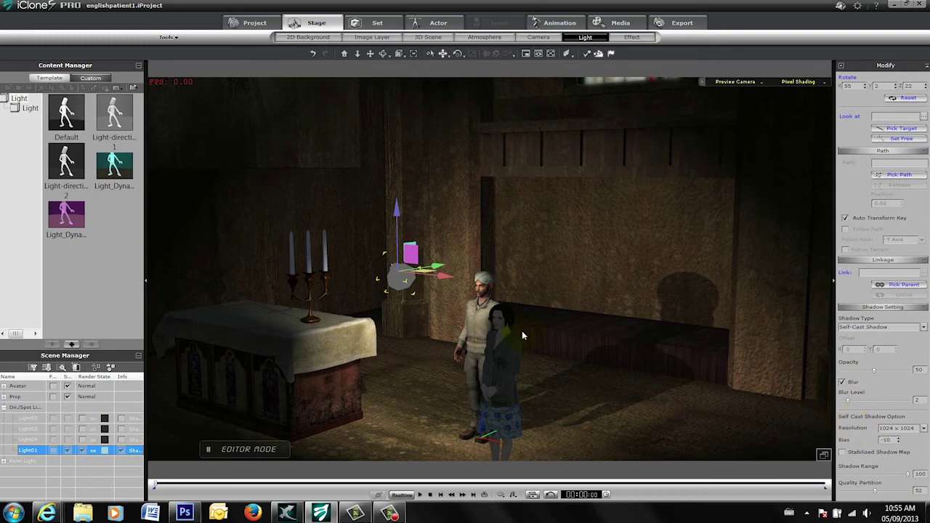
click(923, 428)
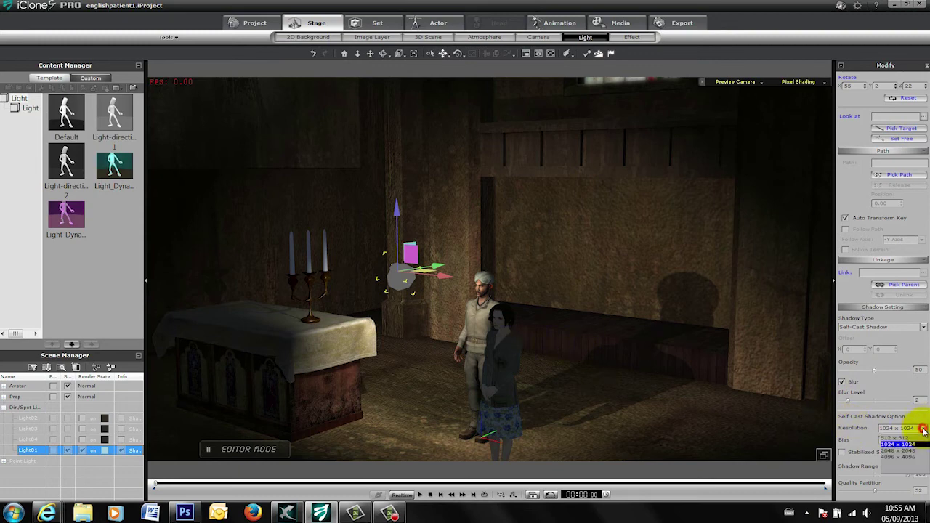
click(904, 450)
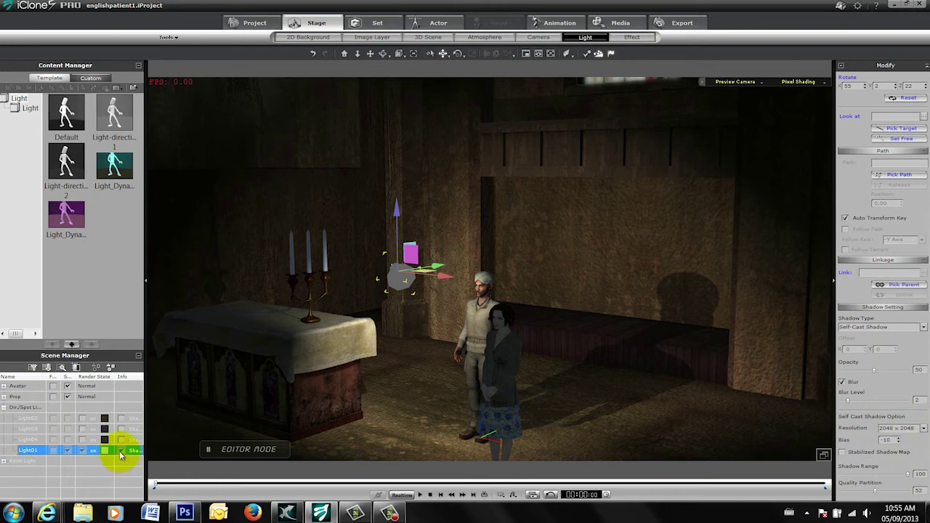
Rotate the spotlight to X 328, Y 22, Z 359 and move it up to the arched church window at Y 527, Z 662
click(457, 54)
drag(373, 218, 415, 206)
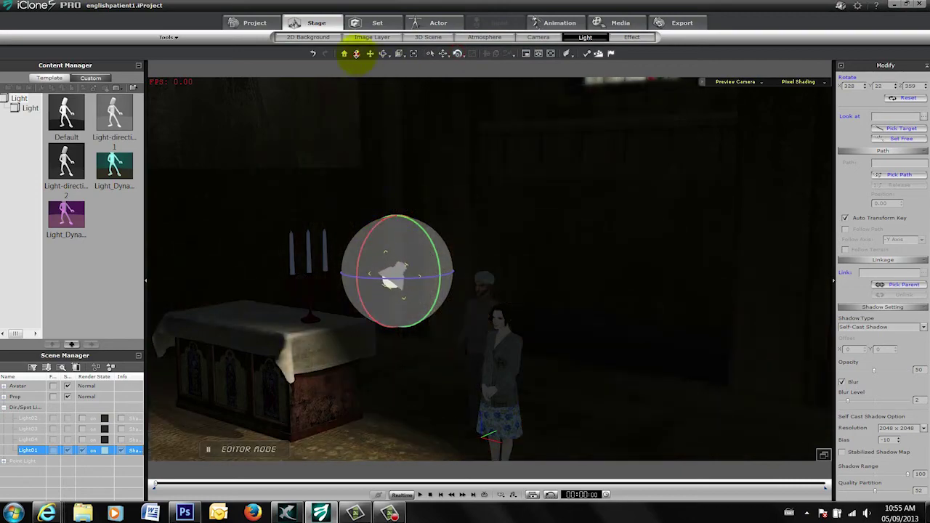
drag(436, 117, 482, 272)
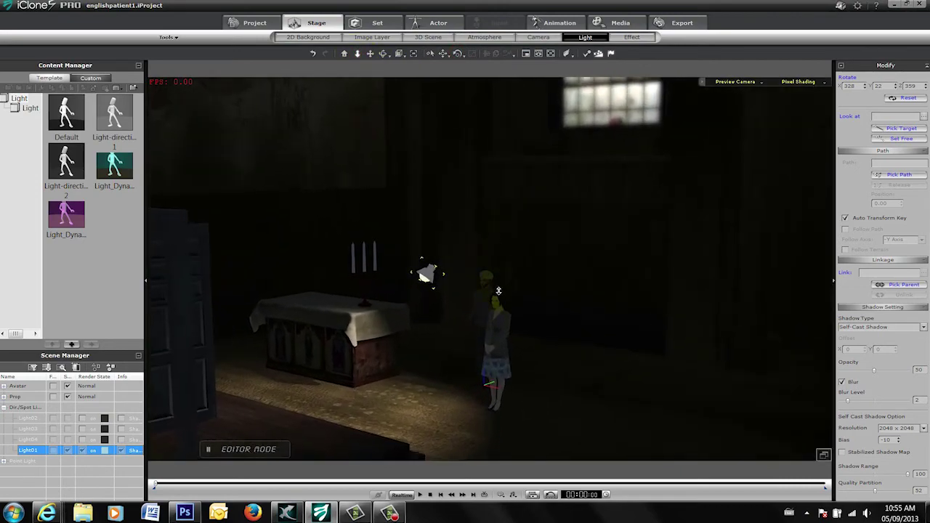
scroll(499, 290, down, 2)
click(442, 53)
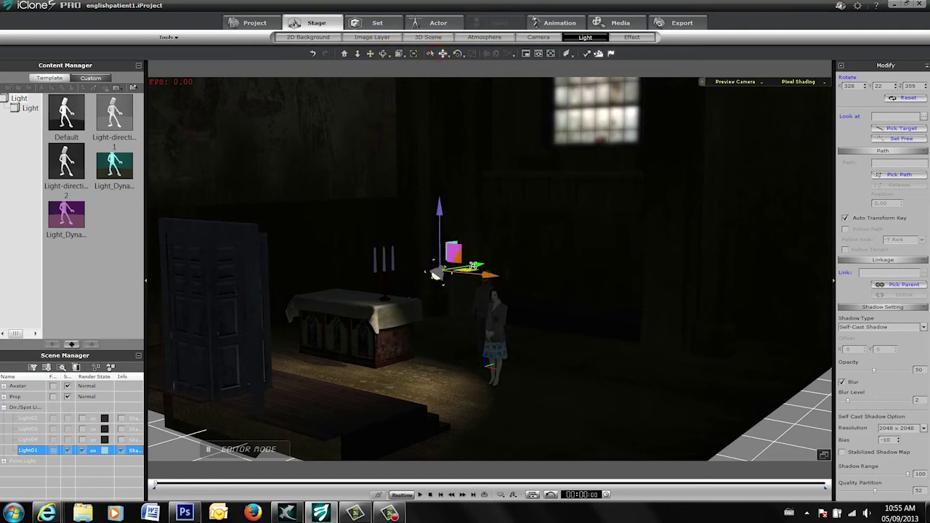
drag(473, 266, 600, 1)
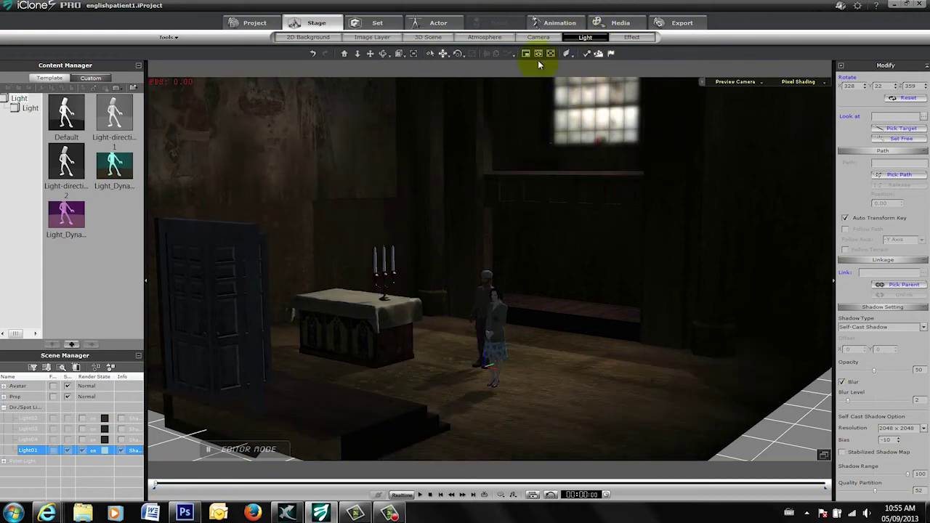
click(371, 54)
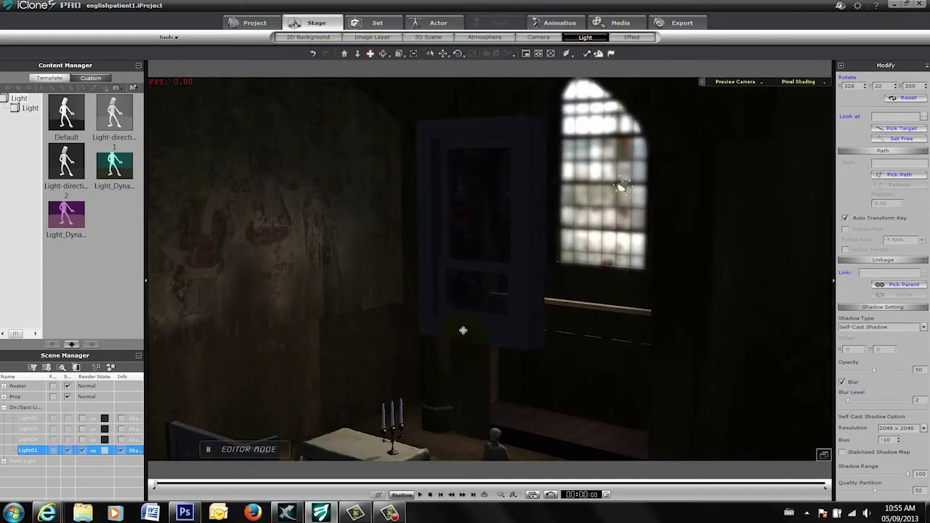
drag(417, 242, 404, 259)
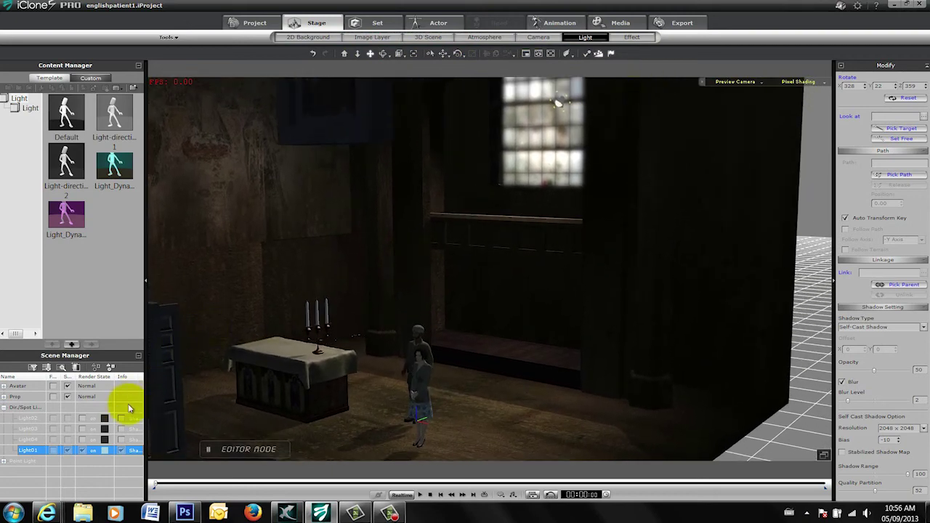
Narrow Light01's spotlight beam to angle 97 and falloff 48
click(27, 450)
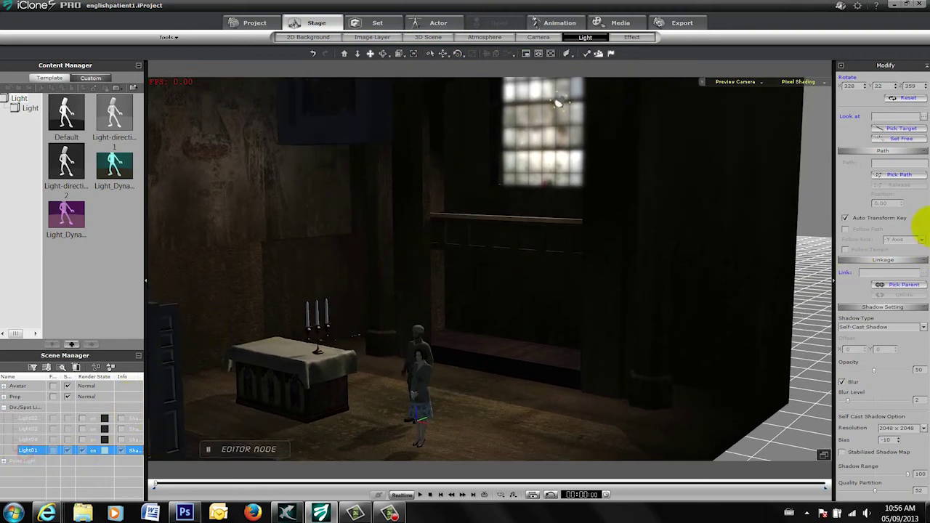
drag(924, 268, 928, 224)
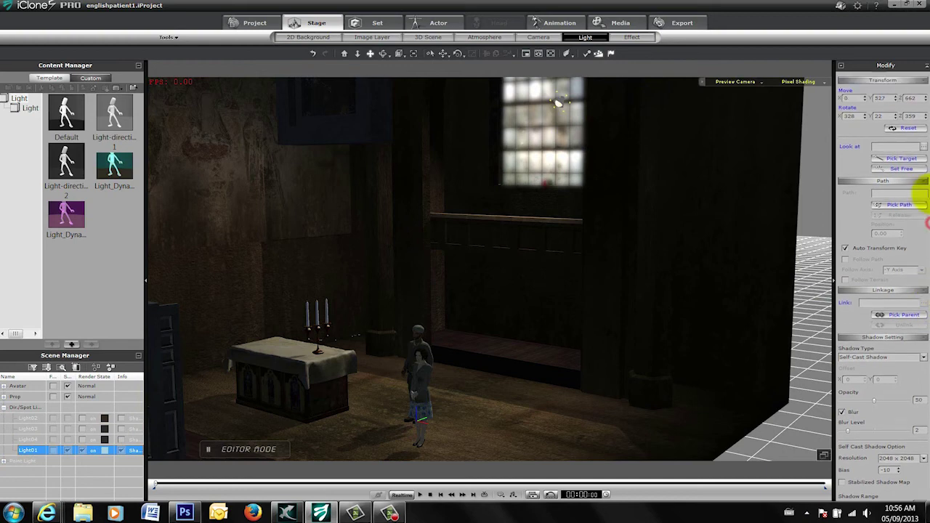
scroll(918, 195, down, 2)
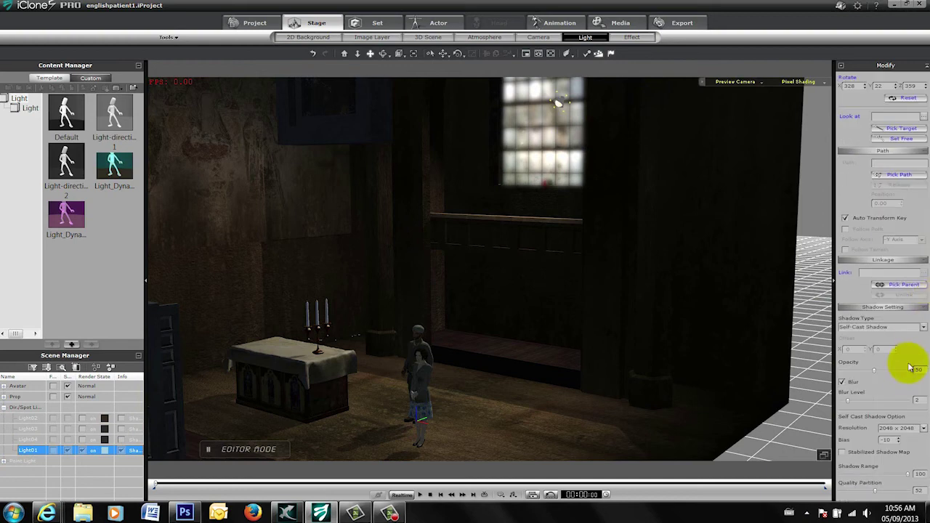
drag(924, 360, 879, 205)
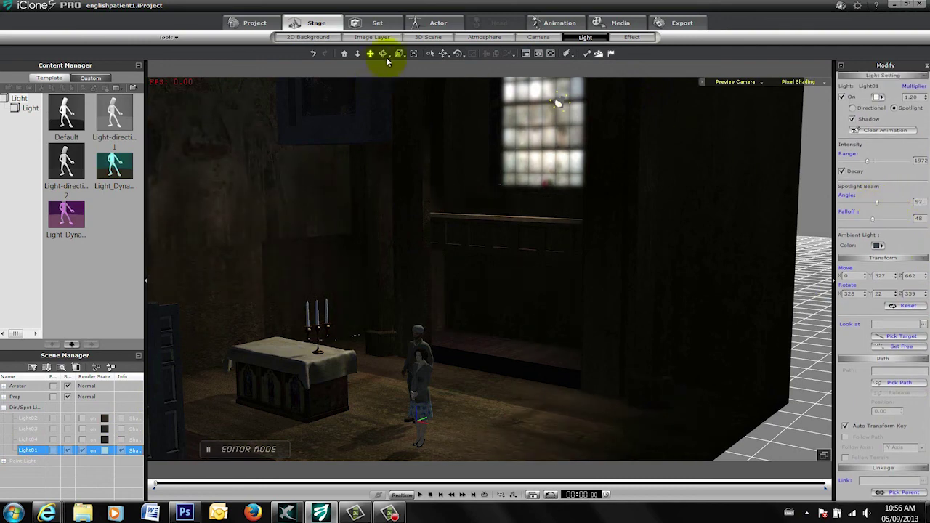